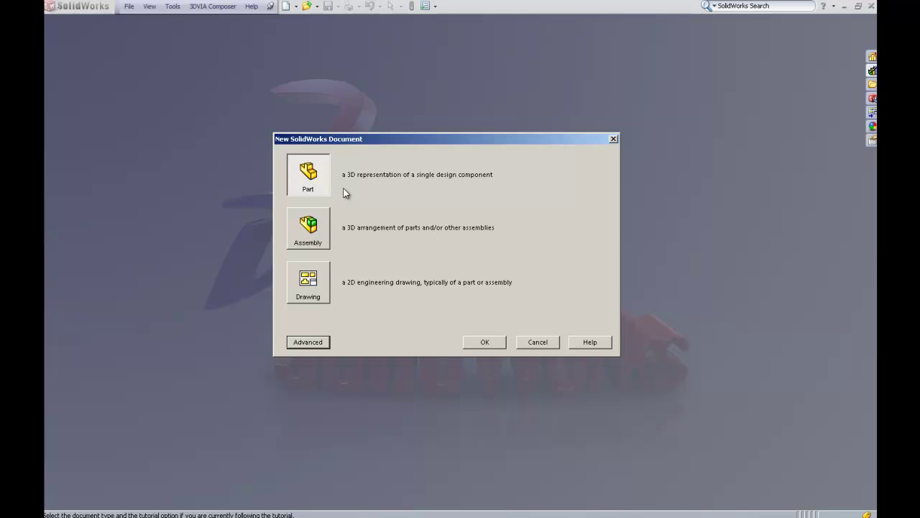
- Create a new part document from the available SolidWorks document types
left_click(323, 219)
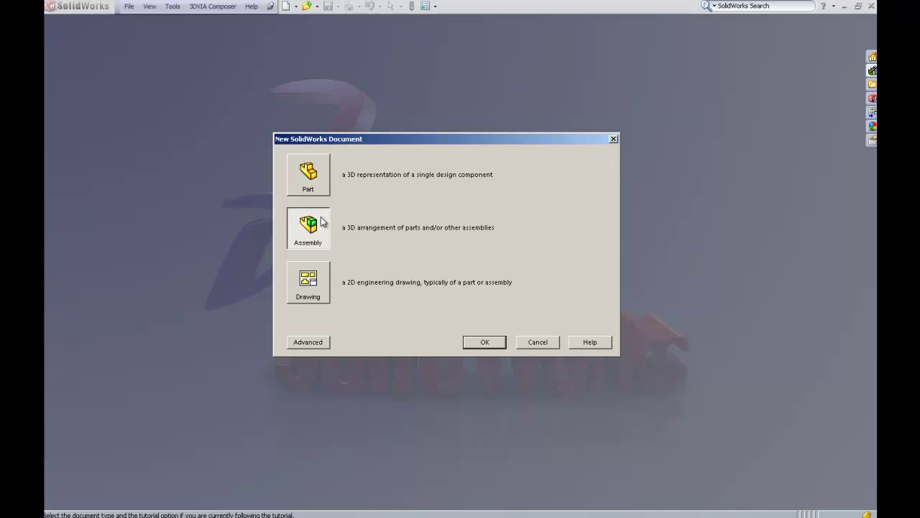
left_click(320, 285)
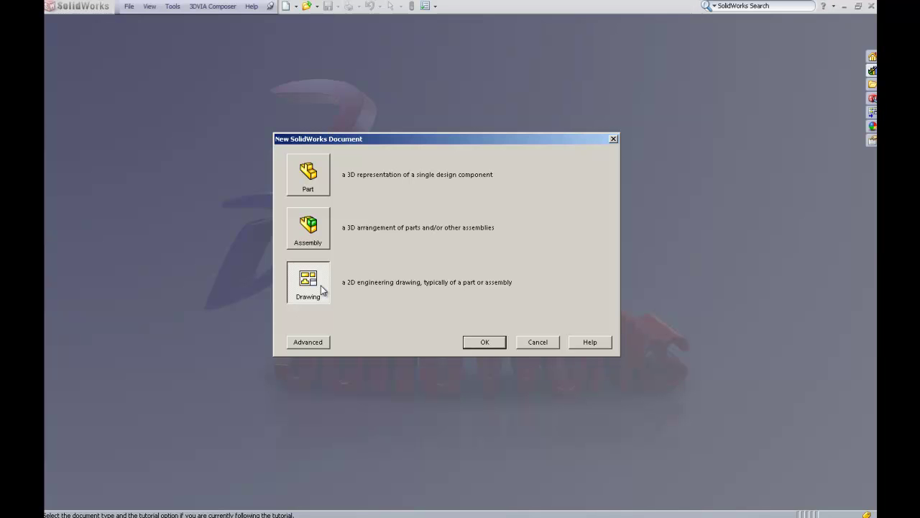
left_click(327, 190)
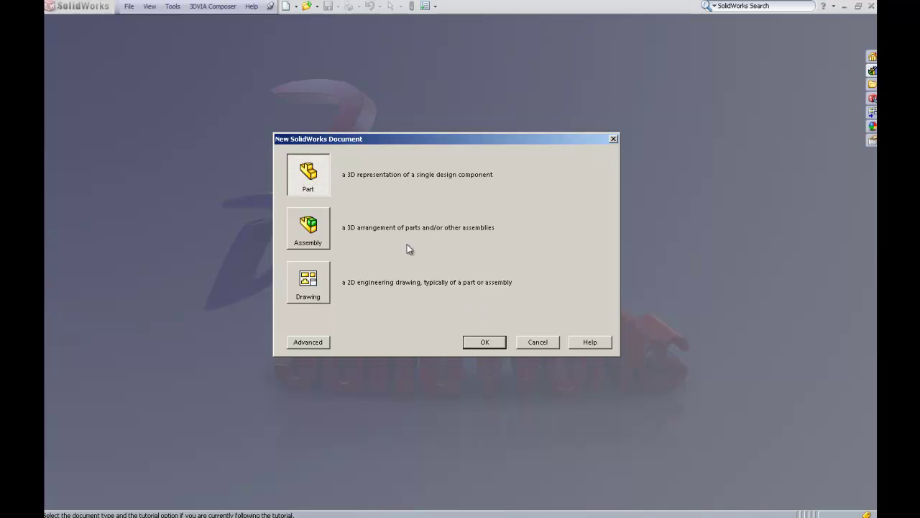
left_click(487, 341)
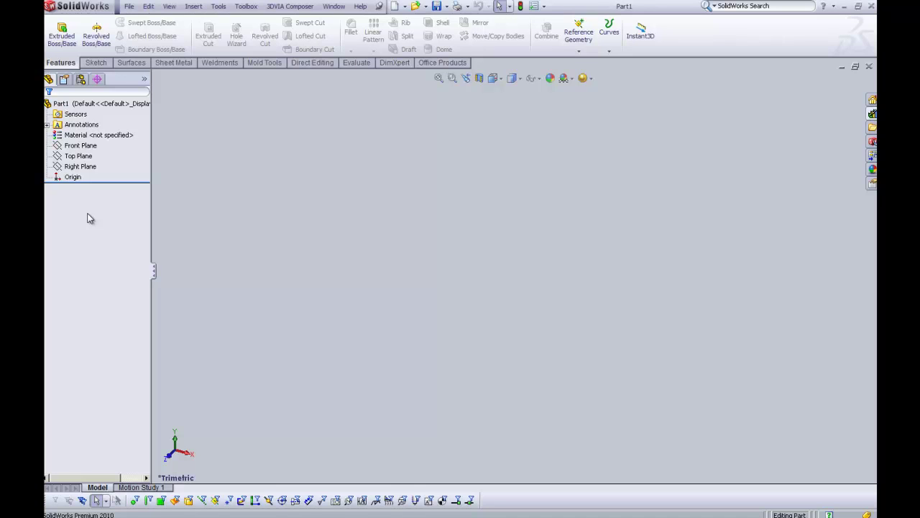
- Examine the orientation of the Front, Top and Right reference planes, and clear the selection
left_click(87, 146)
left_click(91, 156)
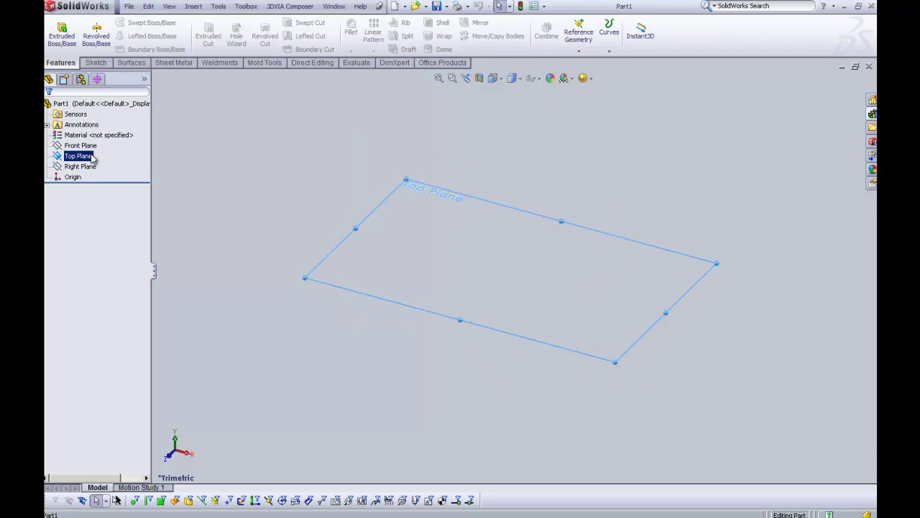
left_click(89, 167)
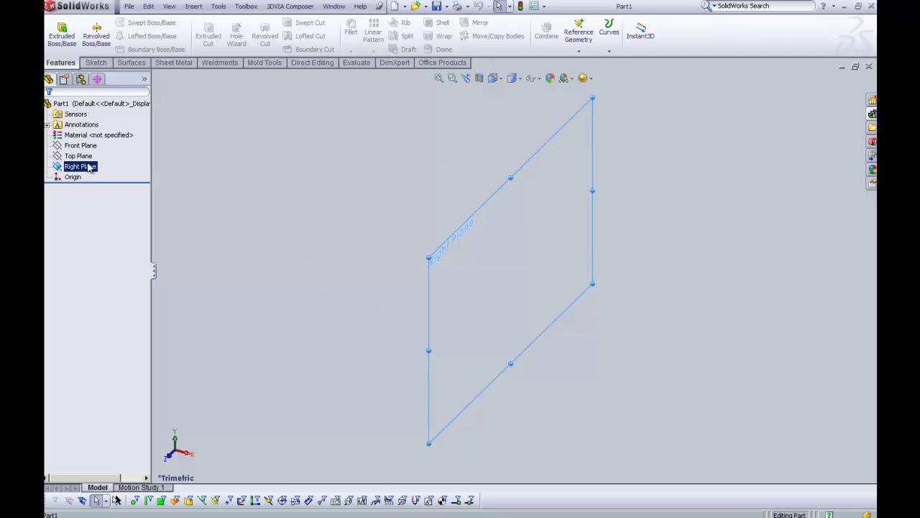
left_click(211, 241)
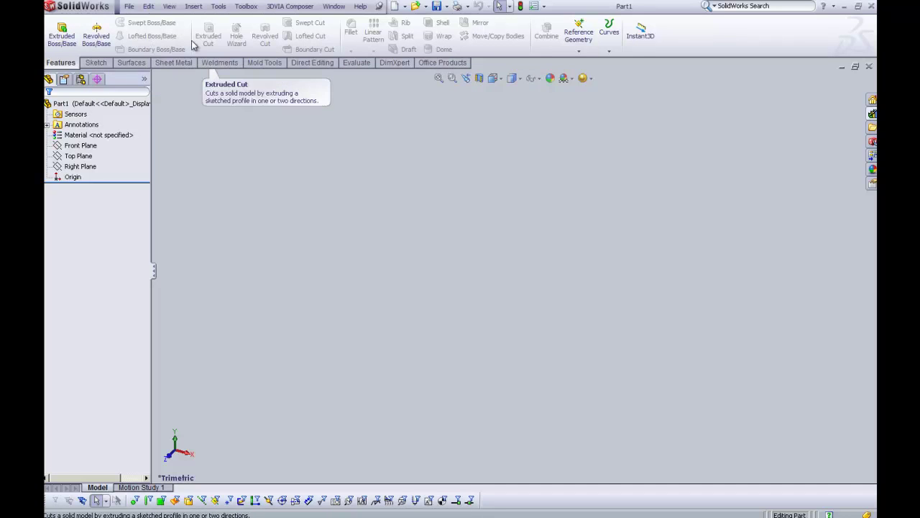
- Examine the Sketch, Surfaces, Sheet Metal, Weldments and Mold Tools command sets and the list of available sets, ending on Features
left_click(92, 64)
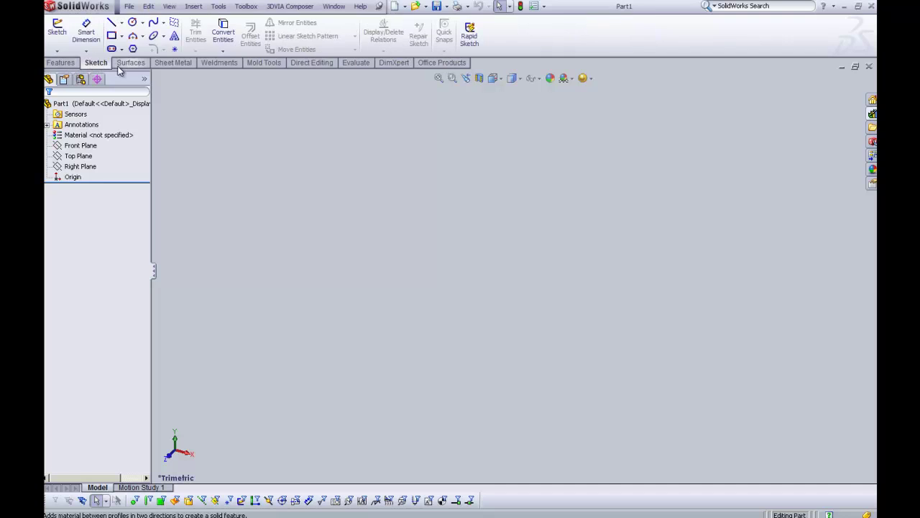
left_click(122, 66)
left_click(173, 65)
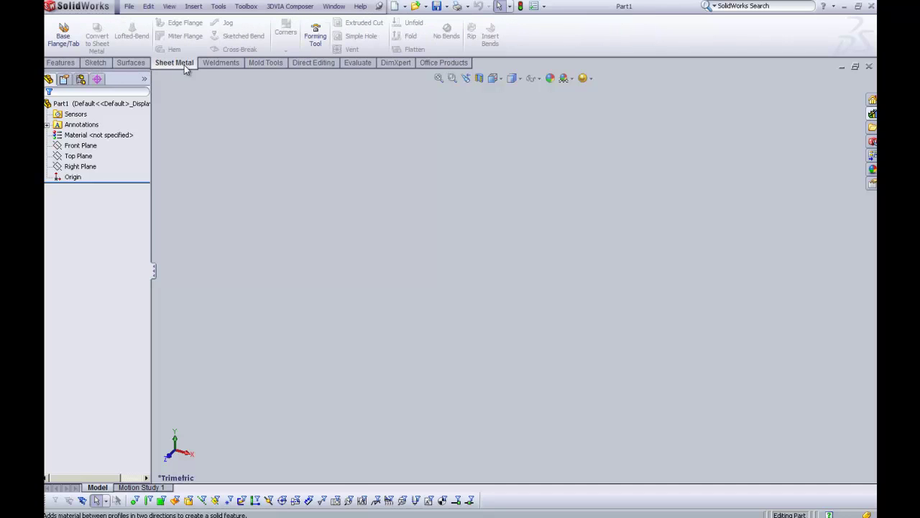
left_click(219, 64)
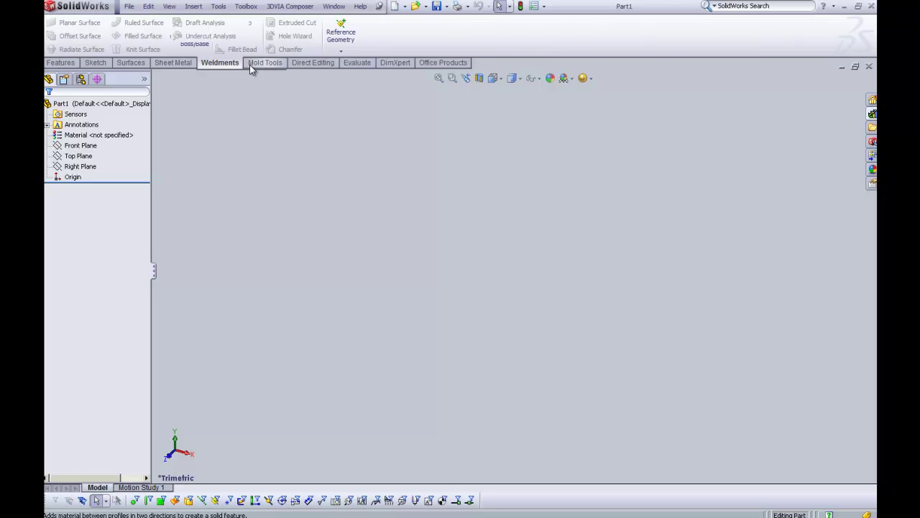
left_click(251, 65)
right_click(249, 64)
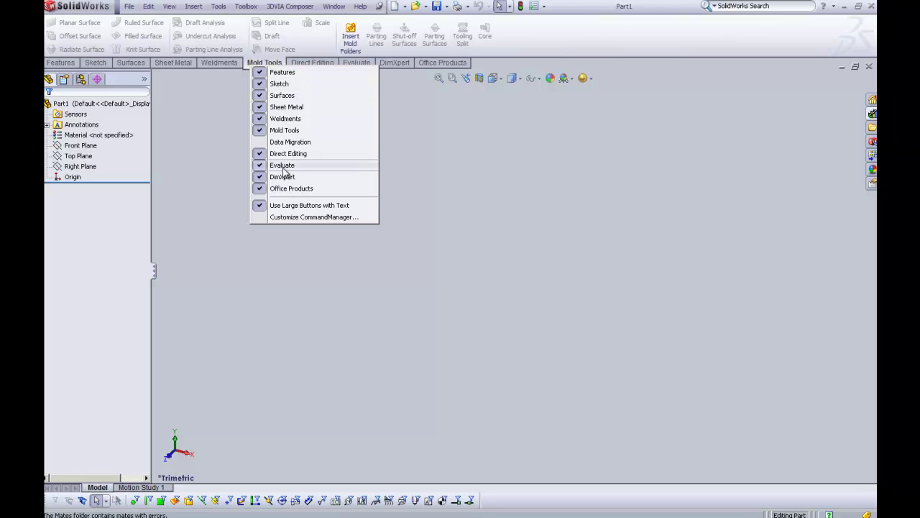
left_click(268, 63)
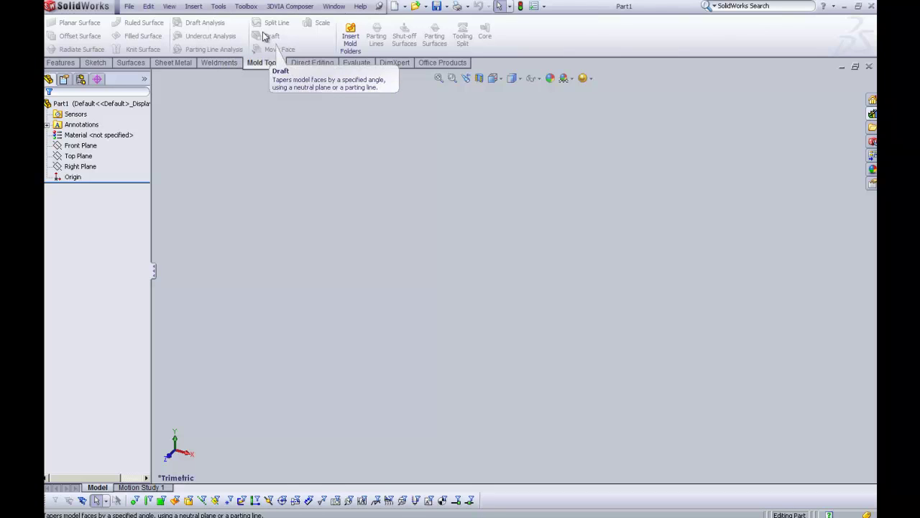
left_click(223, 63)
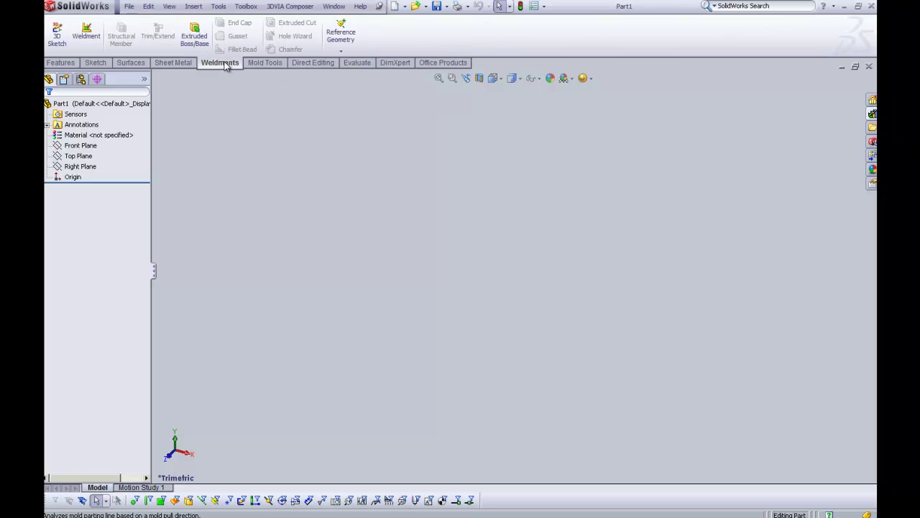
left_click(176, 63)
left_click(131, 64)
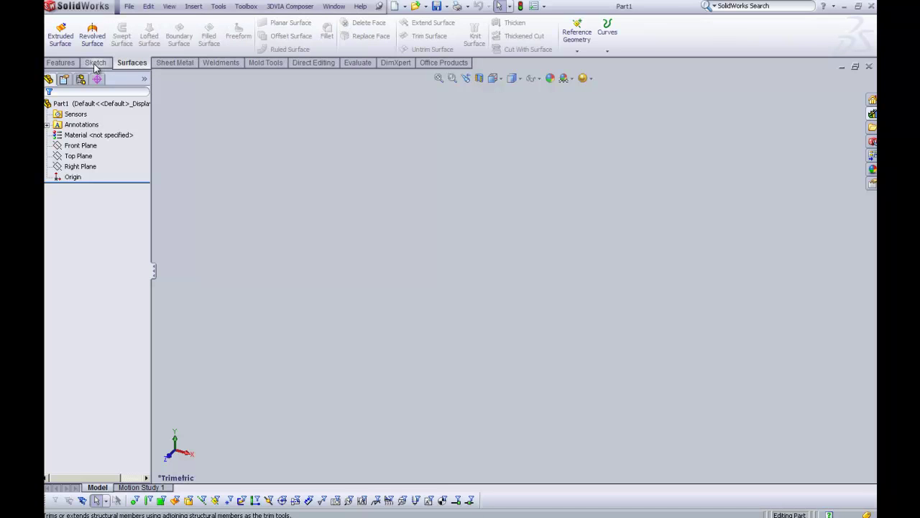
left_click(95, 65)
left_click(61, 64)
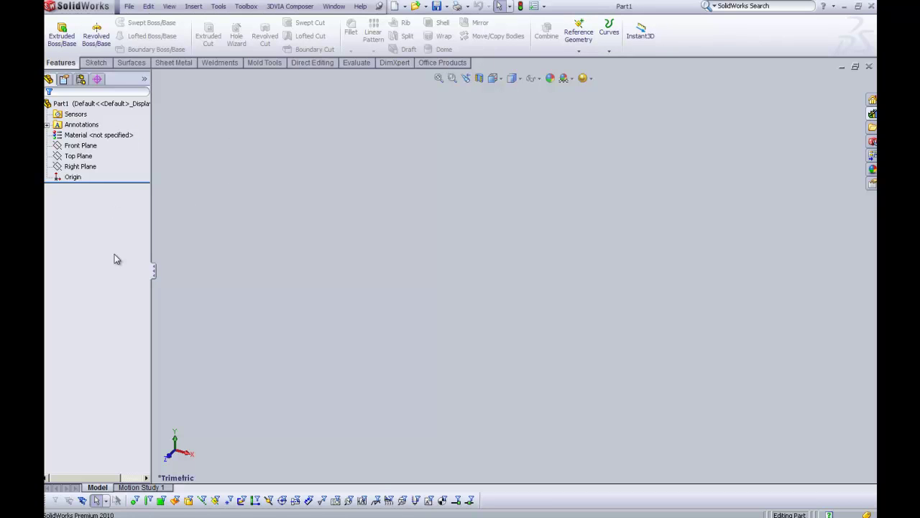
- Collapse the feature tree and try the CommandManager docked vertically on one side, floating, and docked vertically on the opposite side
left_click(150, 269)
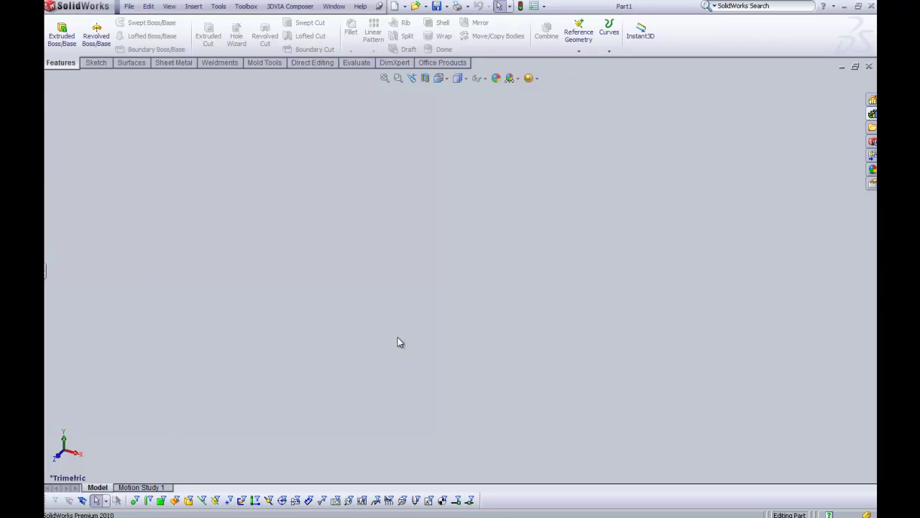
left_click_drag(722, 40, 860, 258)
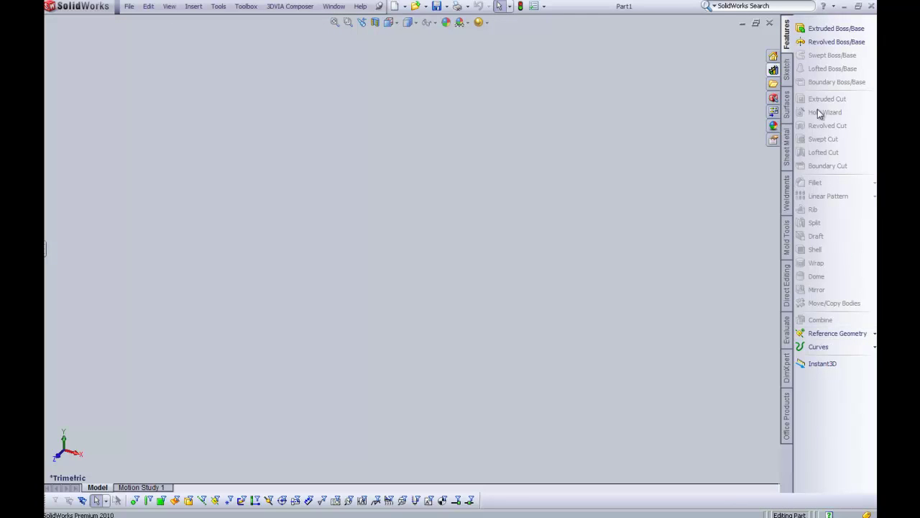
left_click_drag(845, 365, 775, 425)
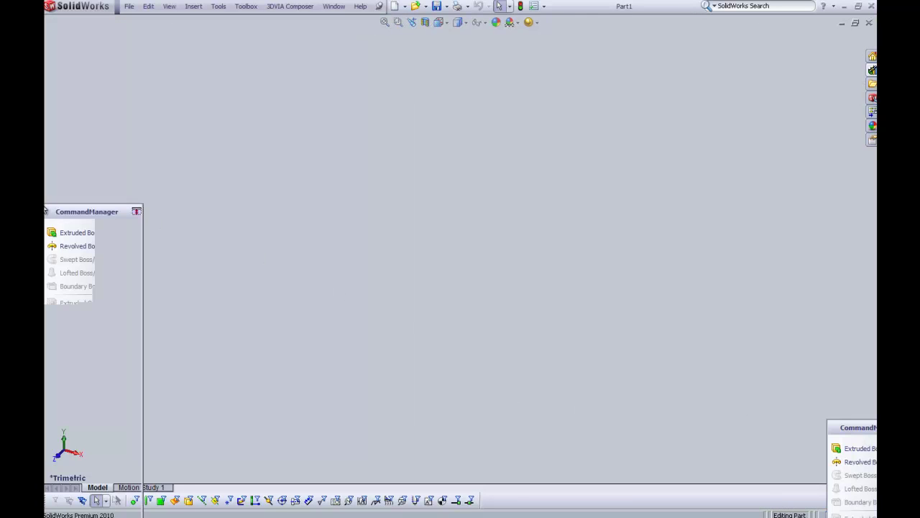
left_click_drag(63, 207, 133, 120)
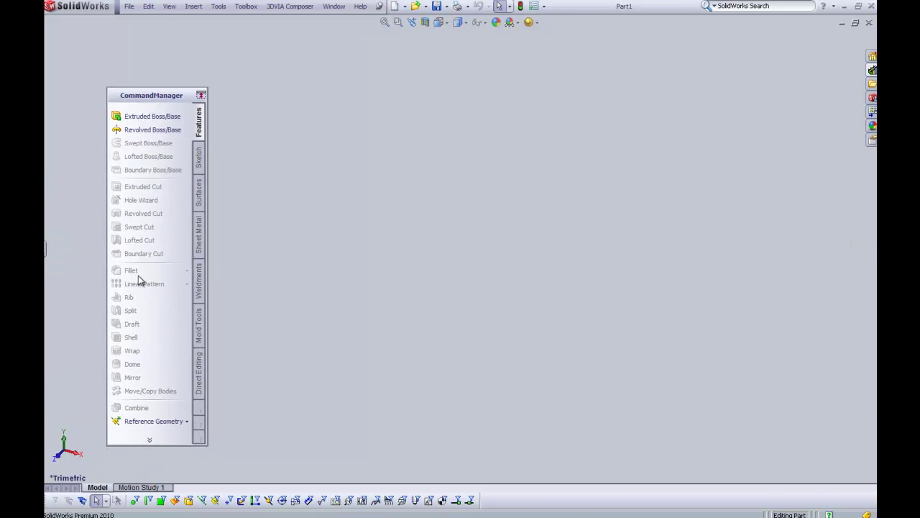
double_click(179, 97)
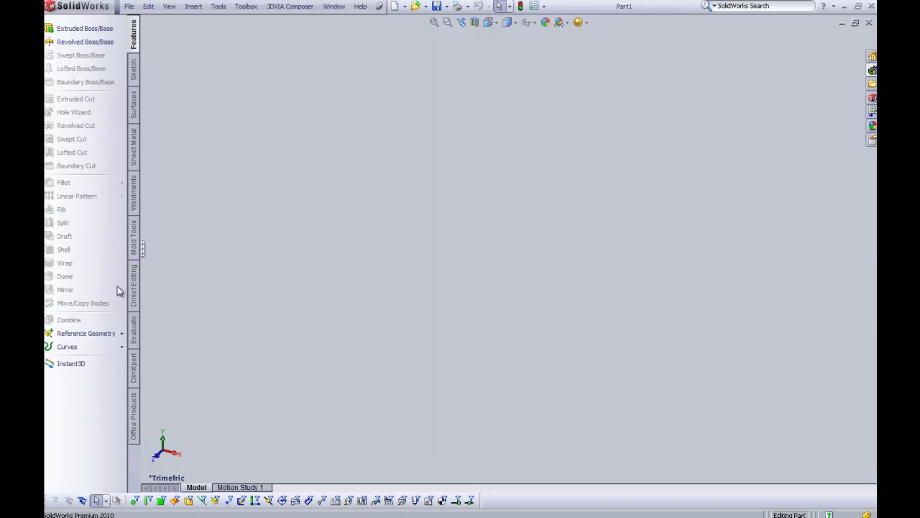
- Return the CommandManager to its horizontal dock above the graphics area and expand the feature tree
left_click(143, 250)
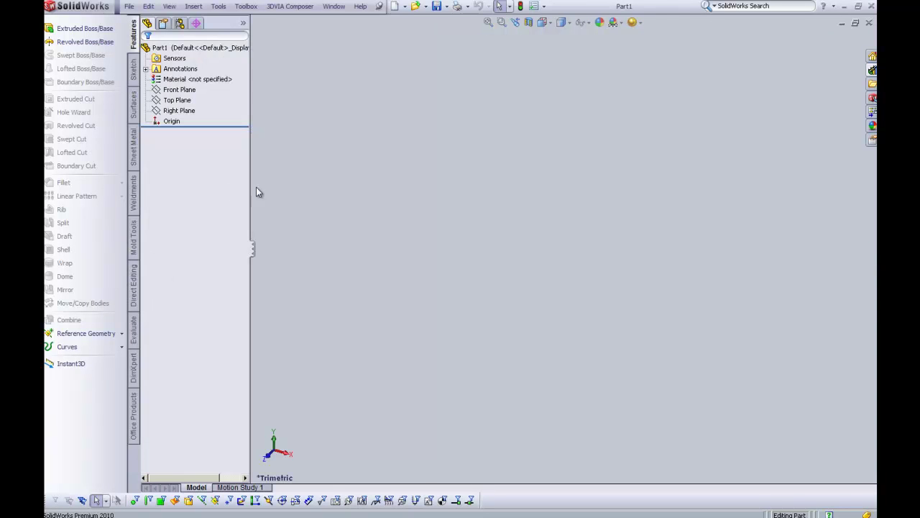
left_click(252, 248)
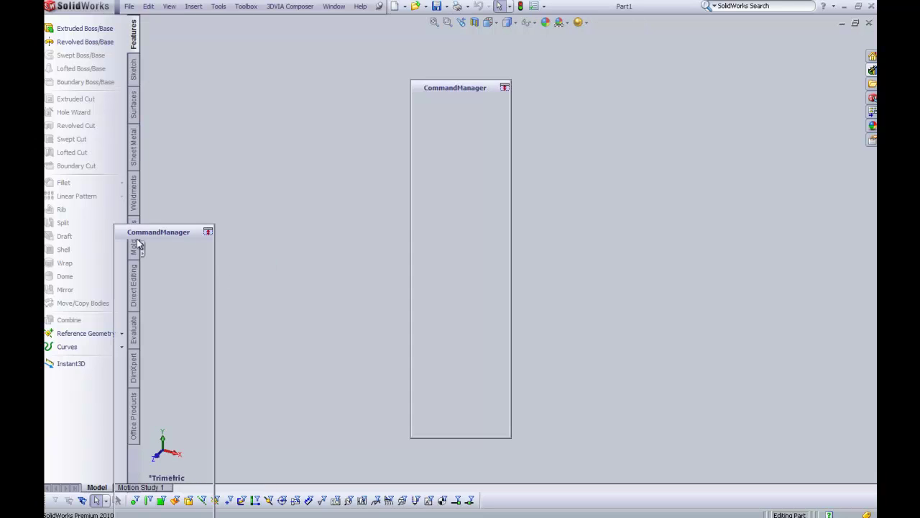
double_click(115, 229)
left_click_drag(163, 230, 471, 26)
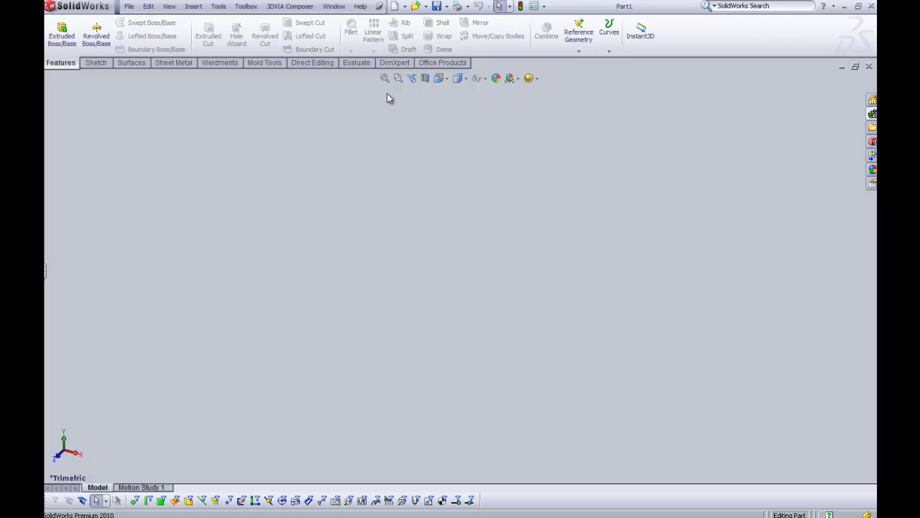
left_click(46, 270)
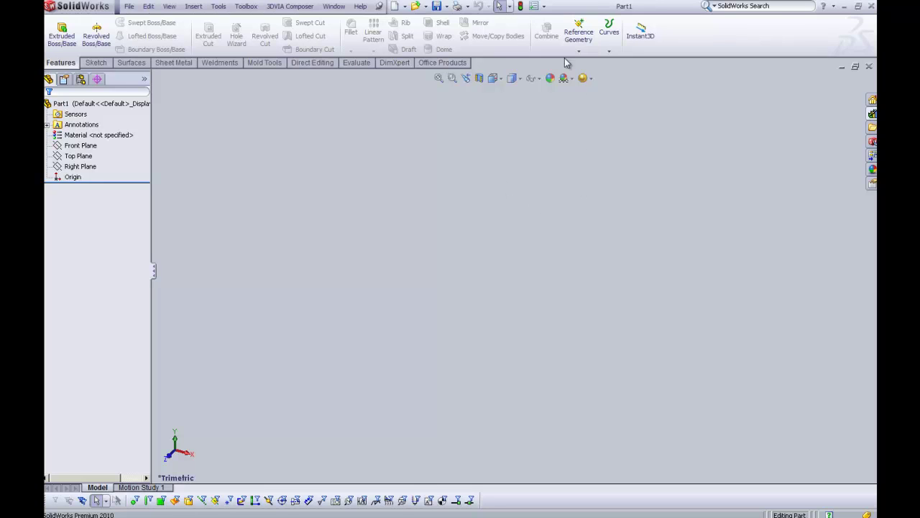
- Set the document's overall drafting standard to BSI, review the general system options, and accept the settings
left_click(545, 6)
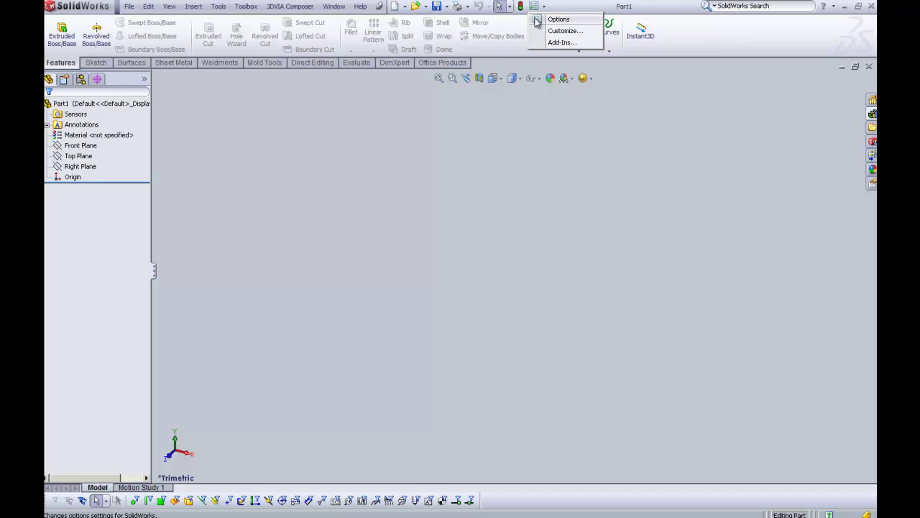
left_click(559, 20)
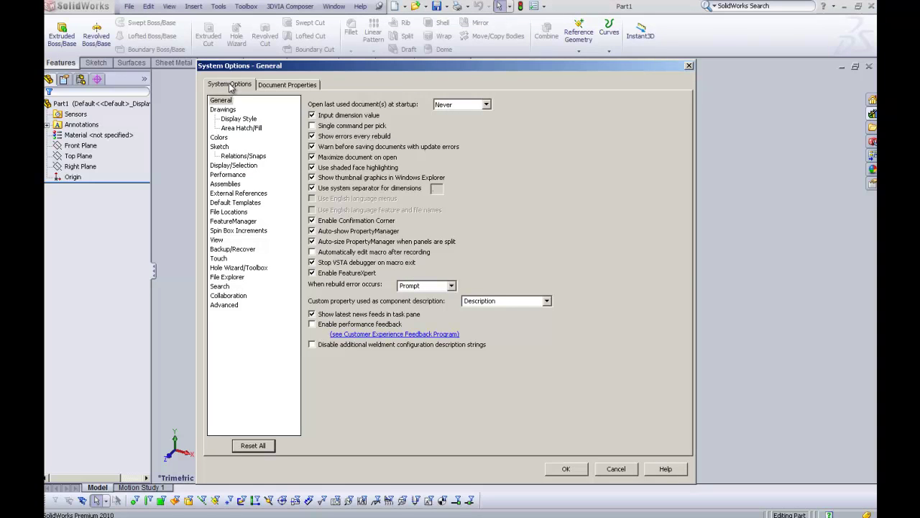
left_click(287, 85)
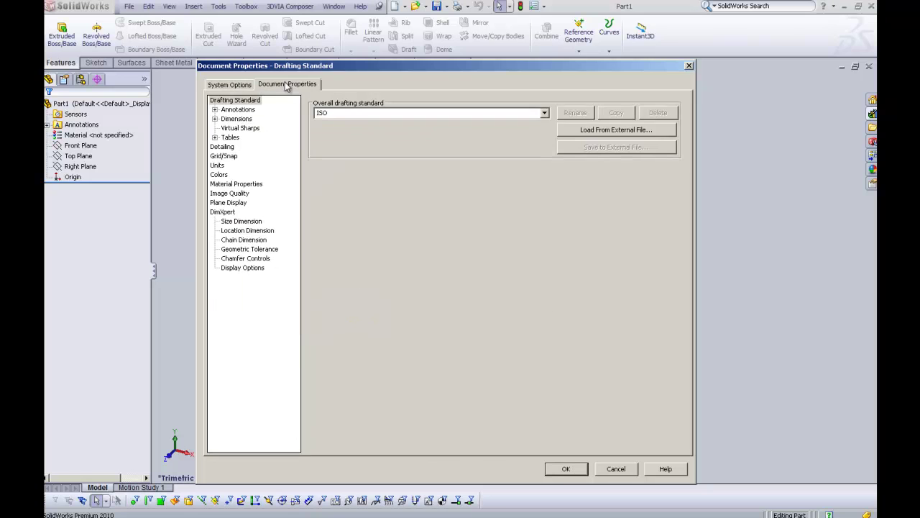
left_click(251, 84)
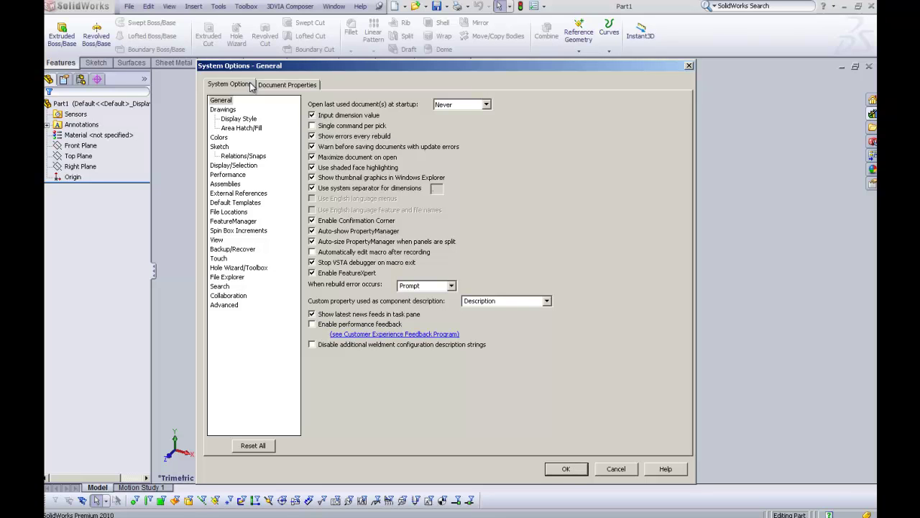
left_click(279, 88)
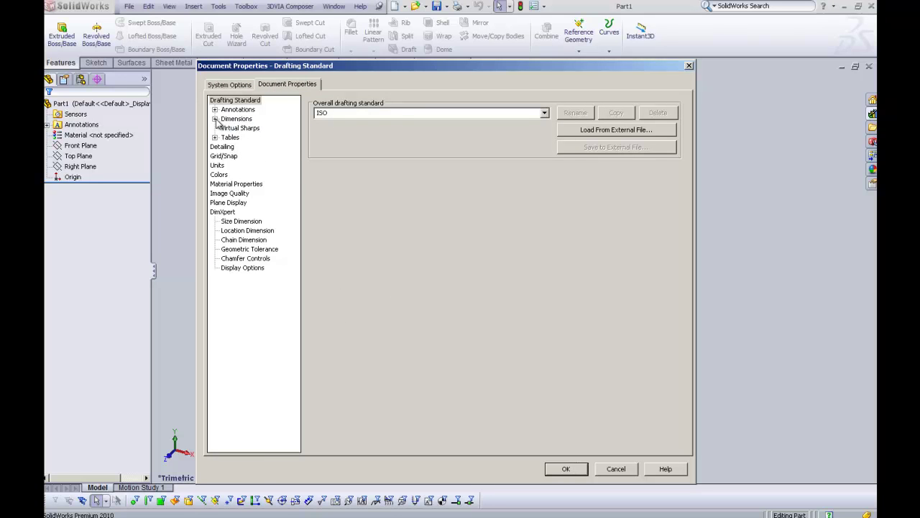
left_click(401, 113)
left_click(544, 113)
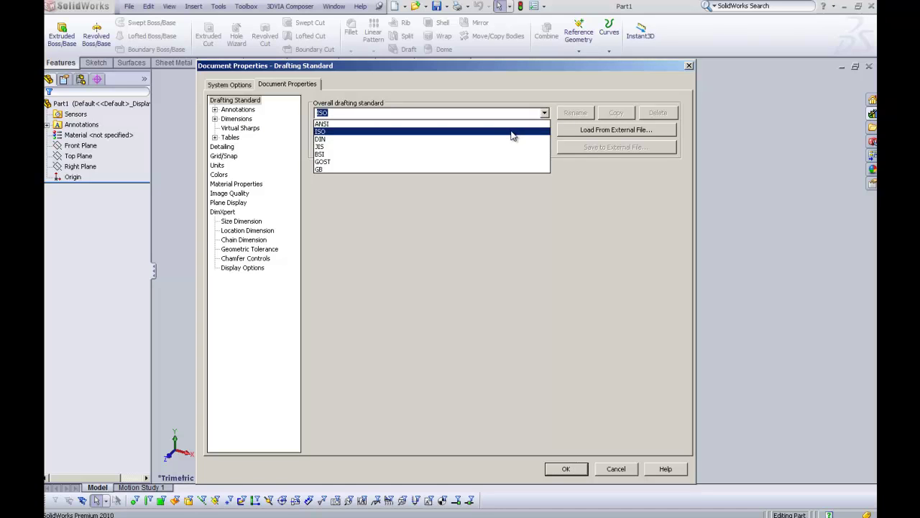
left_click(486, 153)
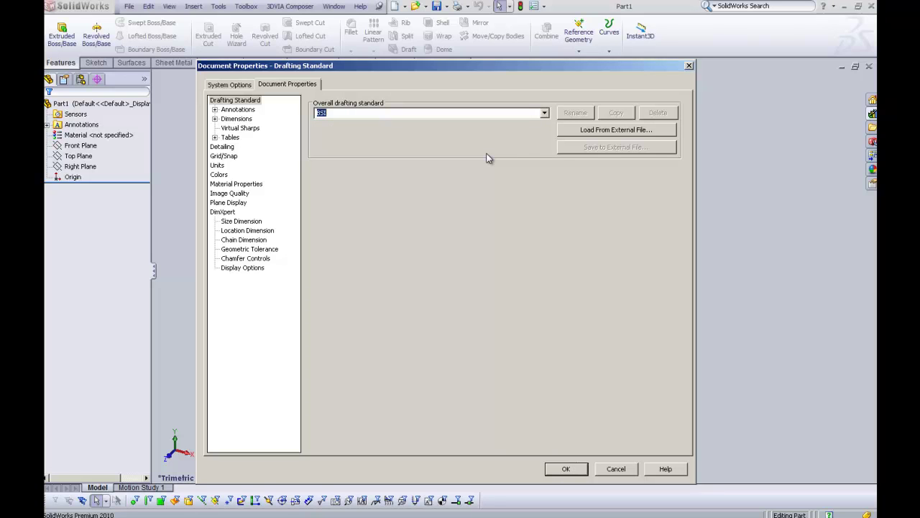
left_click(225, 86)
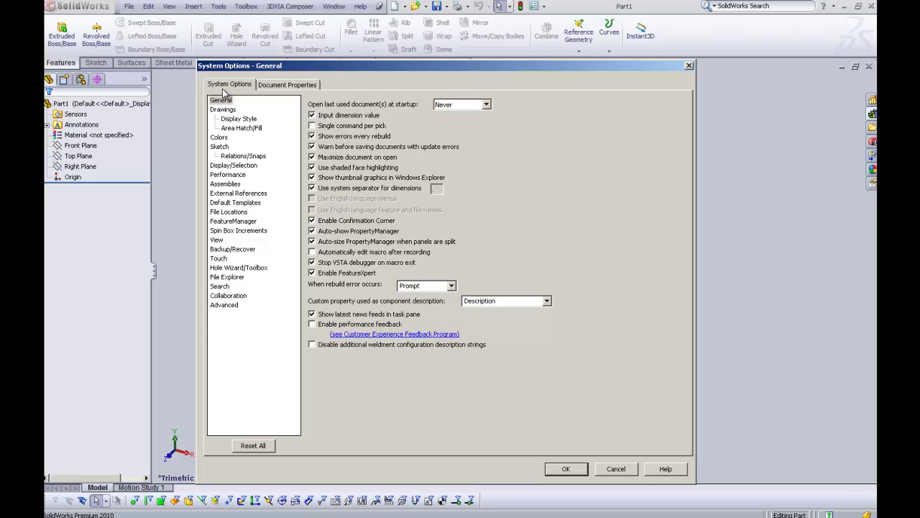
left_click(586, 469)
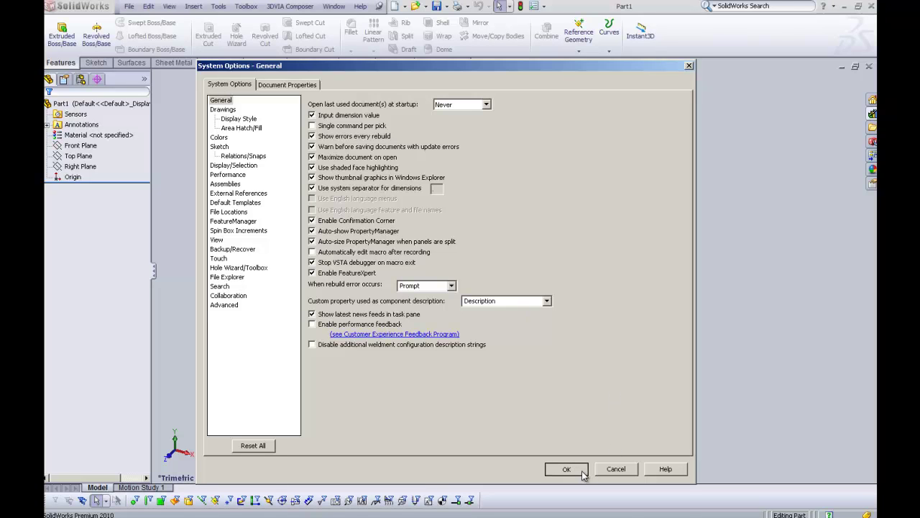